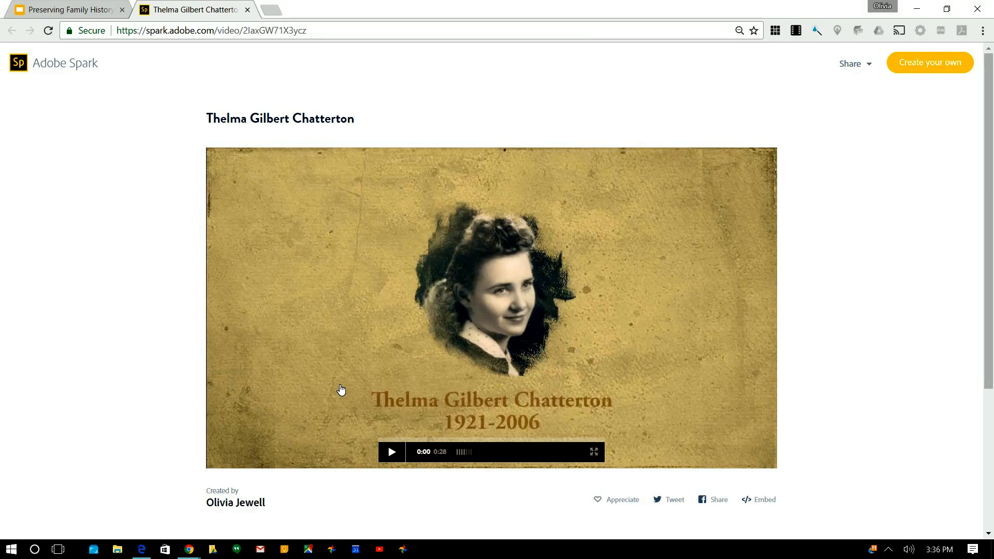
# Step: Play the published memorial video, pause it at 0:18, then choose Create your own
pyautogui.click(394, 456)
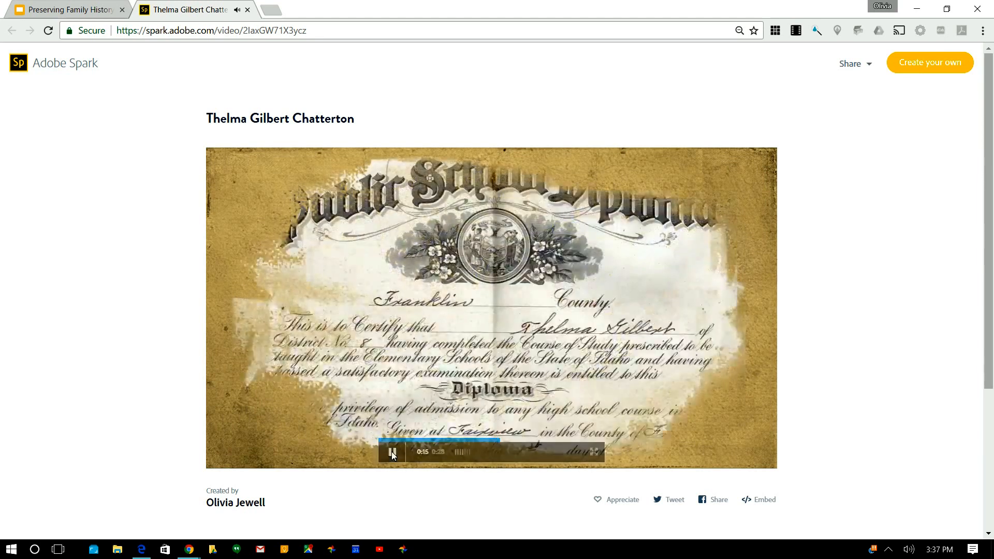
pyautogui.moveTo(392, 449)
pyautogui.click(392, 452)
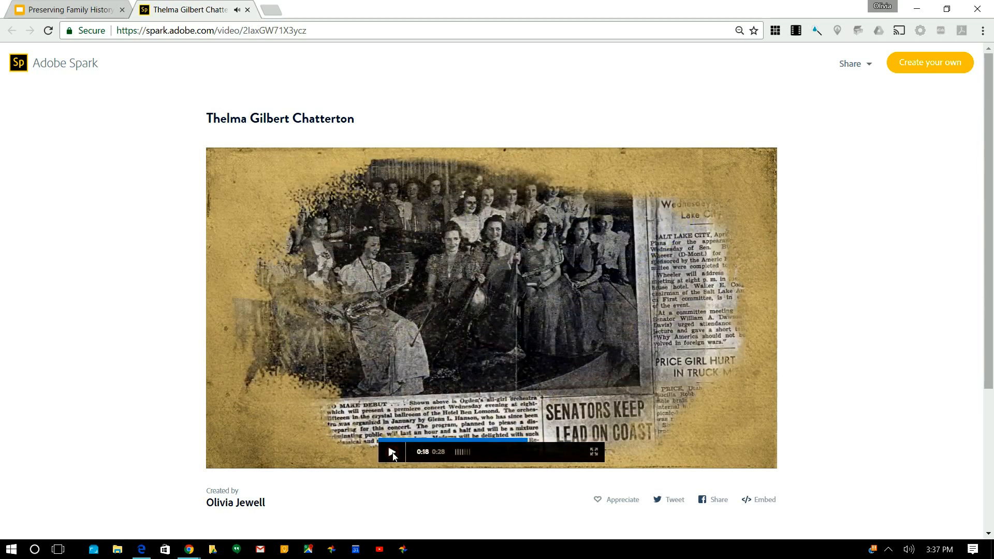
pyautogui.click(911, 68)
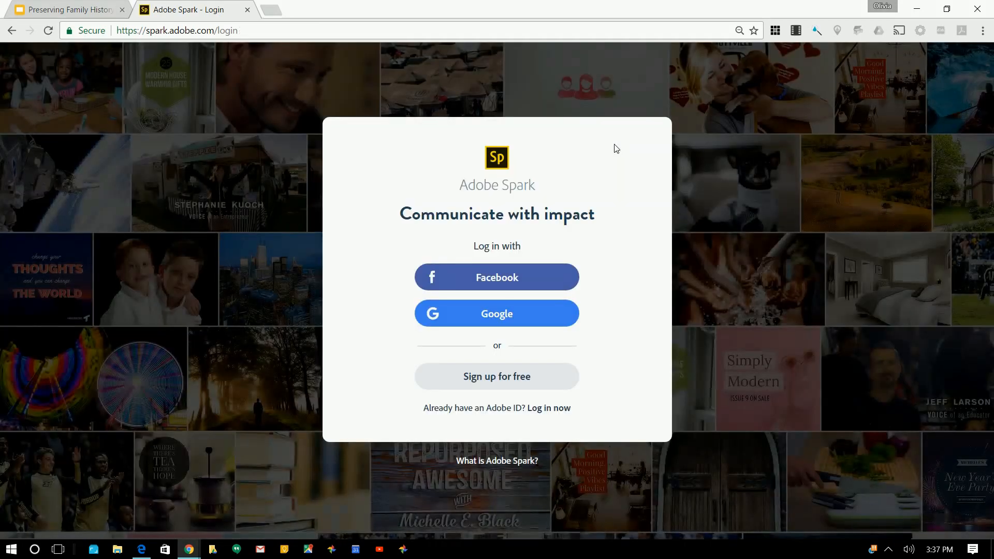
# Step: Sign in to Adobe Spark with the first listed Google account
pyautogui.click(484, 316)
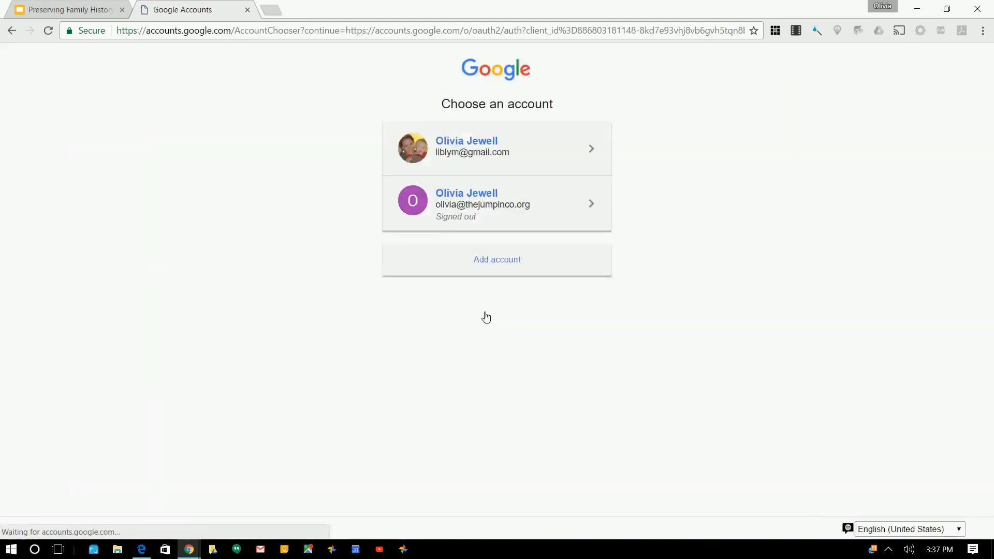
pyautogui.click(473, 153)
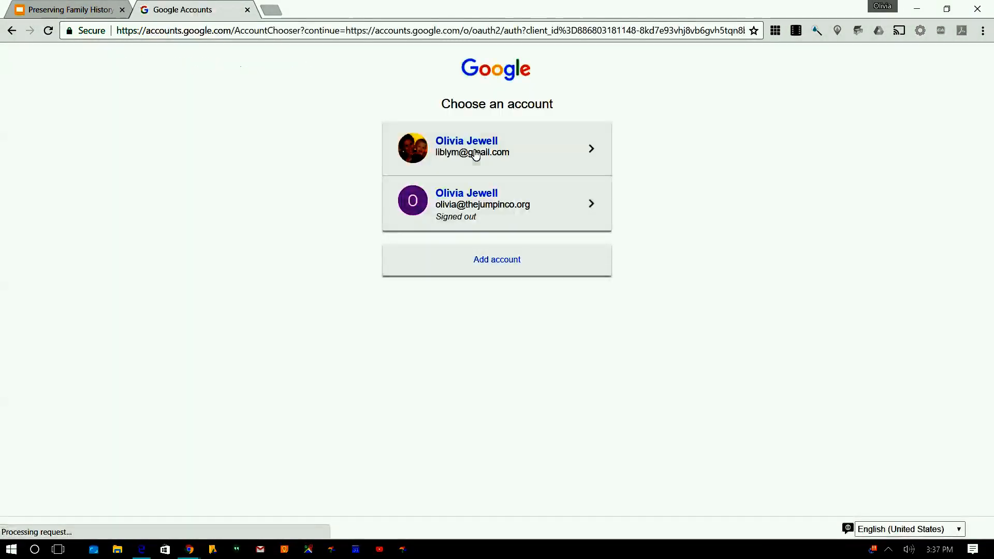
pyautogui.click(475, 155)
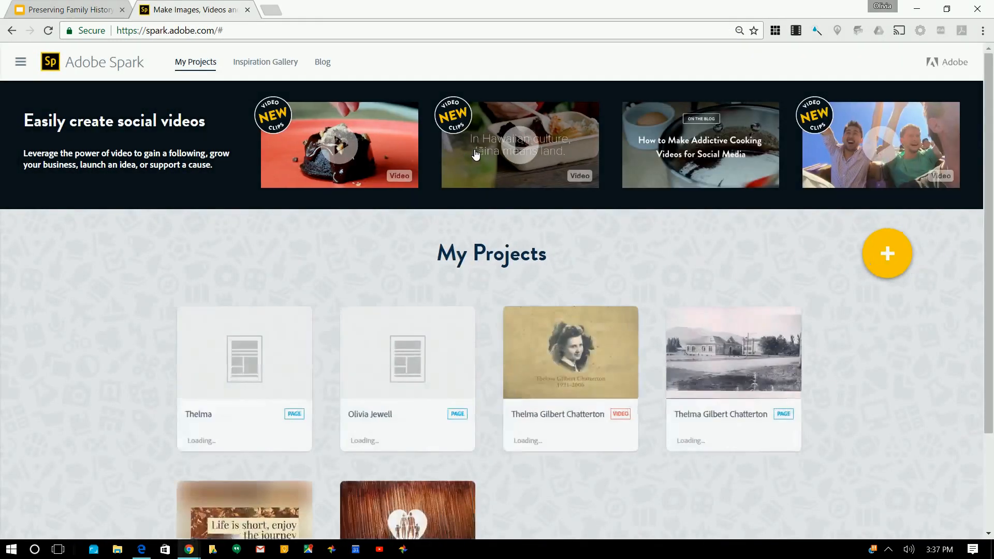
# Step: Use the yellow + on My Projects to bring up the Post, Page and Video choices
pyautogui.moveTo(591, 311)
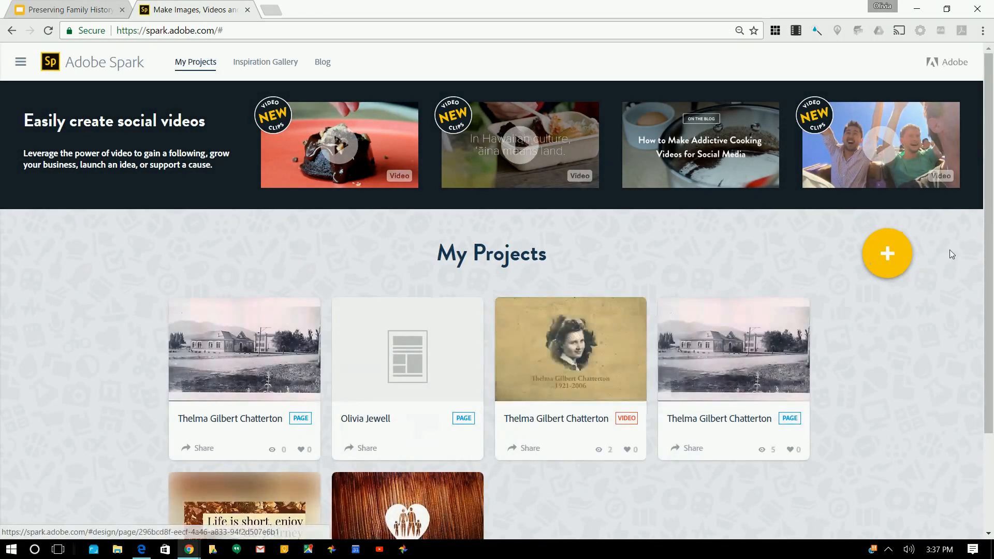
pyautogui.click(890, 254)
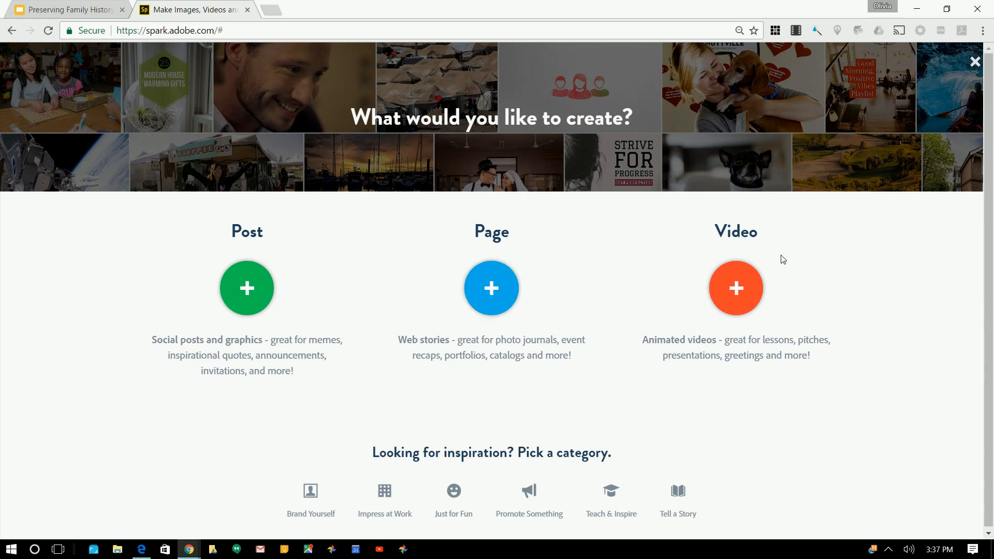
# Step: Start a new Video titled with the subject's full name and continue to templates
pyautogui.click(734, 290)
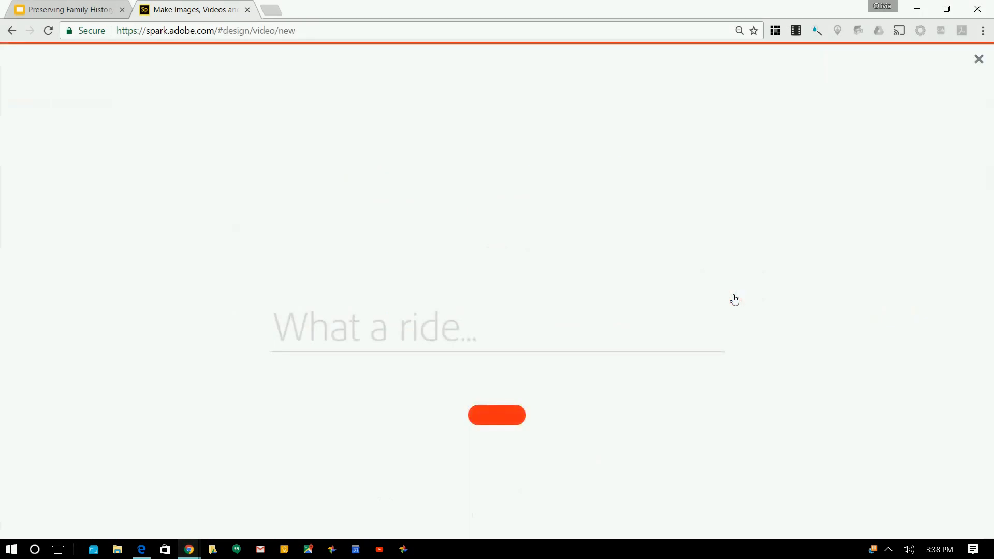
pyautogui.click(478, 338)
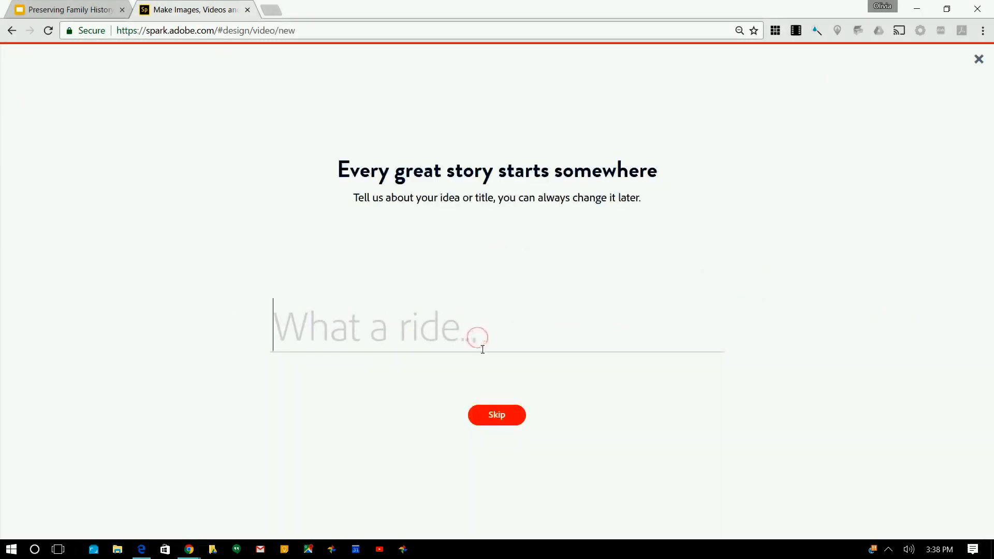
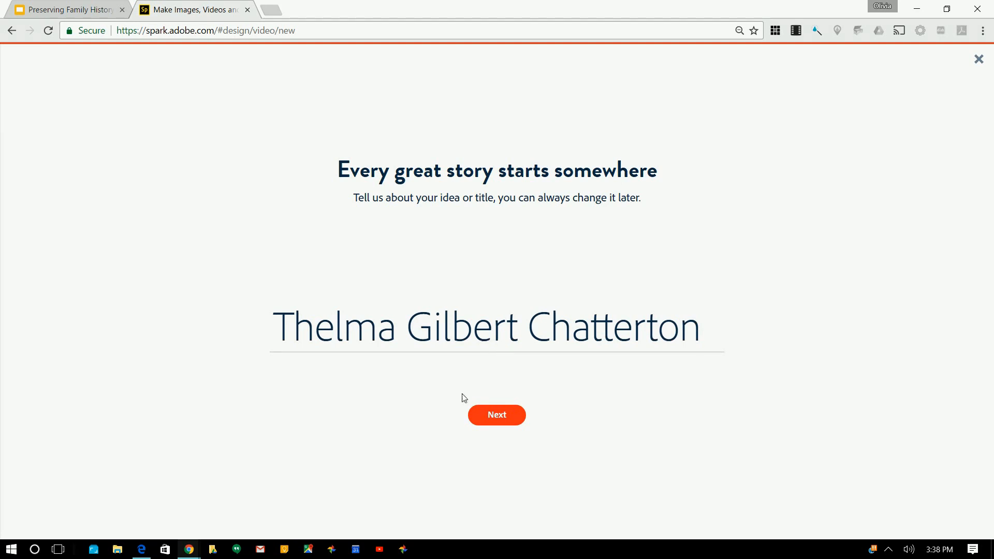
pyautogui.click(490, 421)
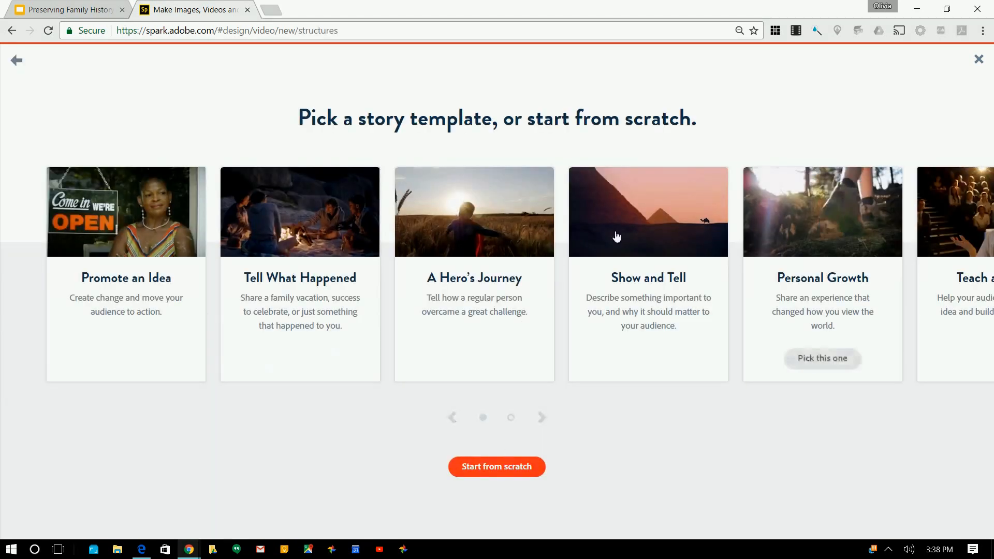
# Step: Page through the story template carousel and pick Make Up My Own
pyautogui.click(542, 420)
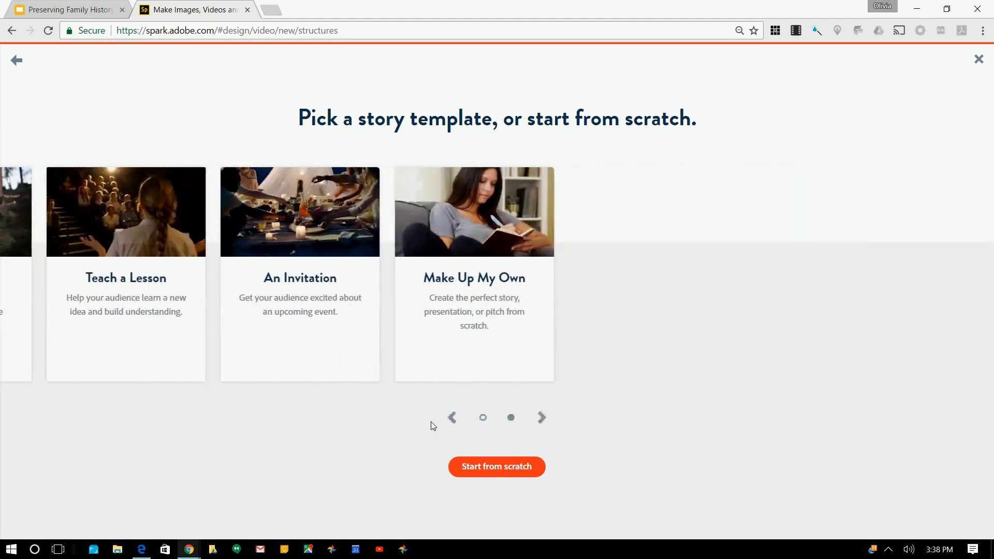
pyautogui.click(452, 417)
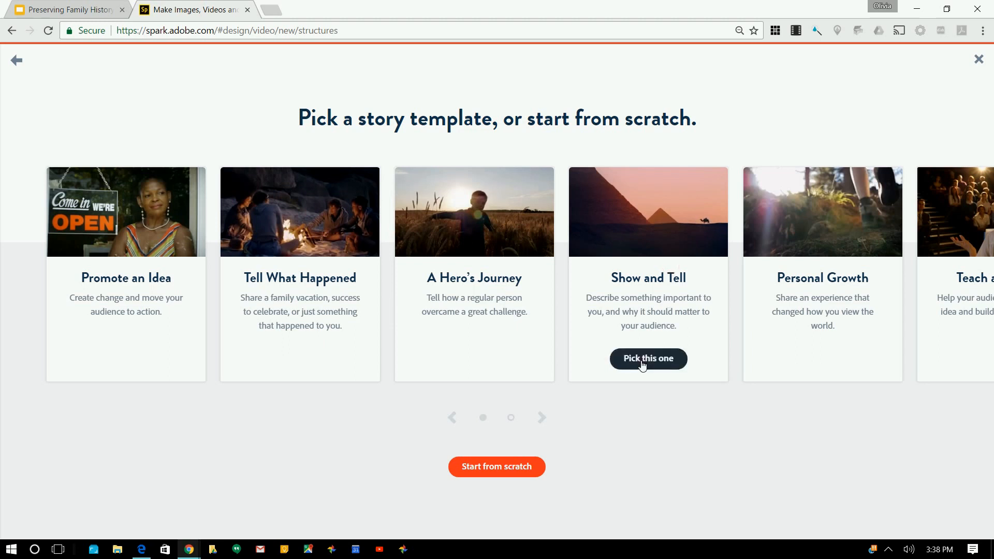
pyautogui.click(540, 416)
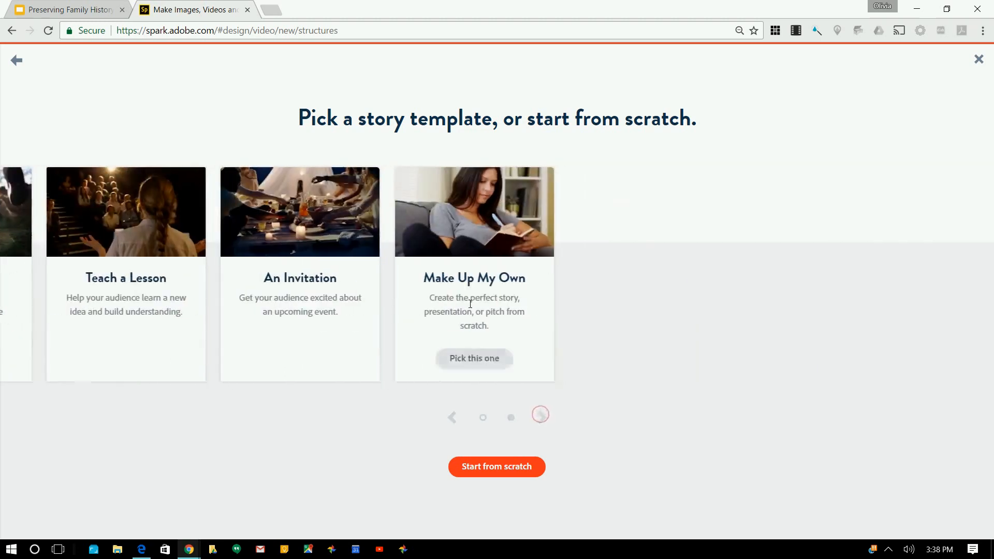
pyautogui.click(476, 362)
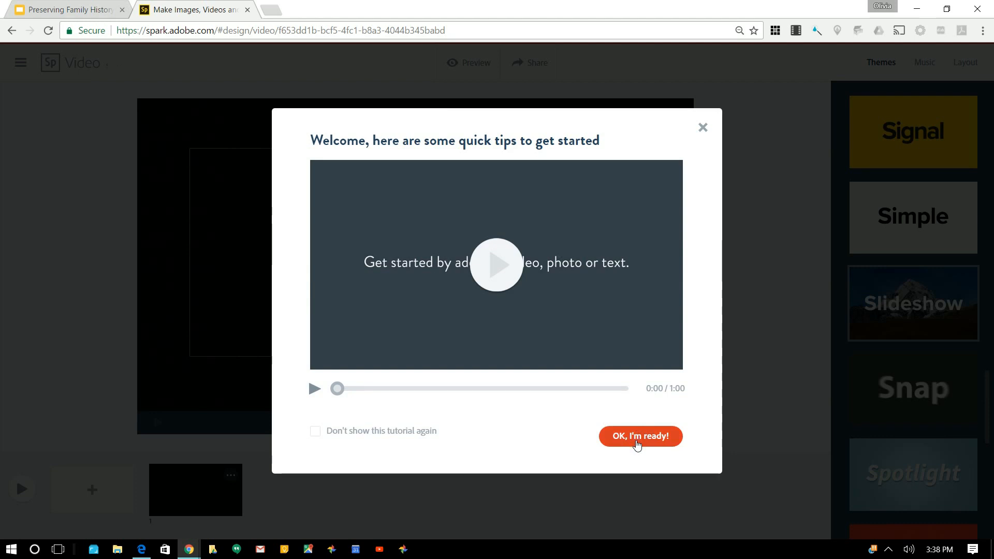
# Step: Dismiss the welcome tips, try Vivid, apply the Wander theme, and show the music choices
pyautogui.click(637, 444)
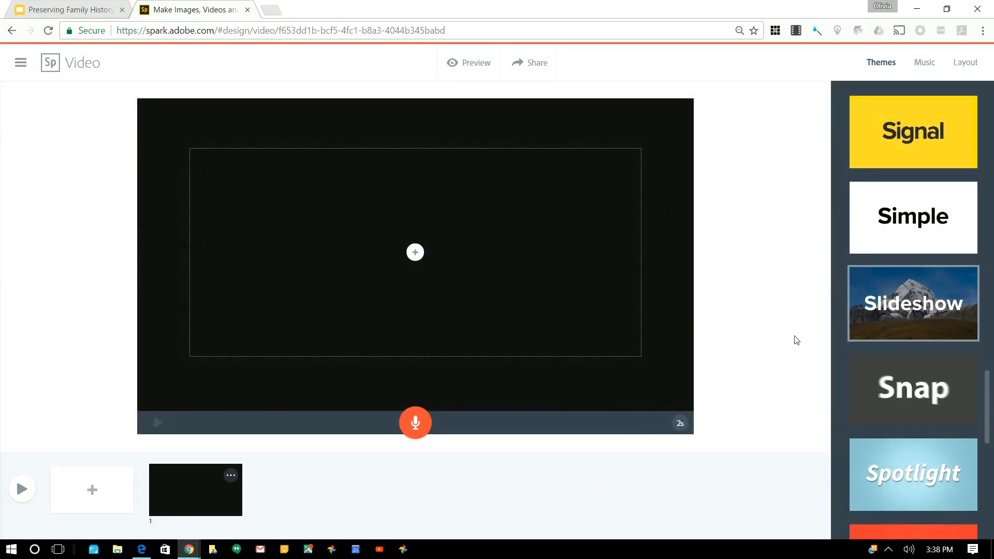
pyautogui.scroll(-5, 937, 333)
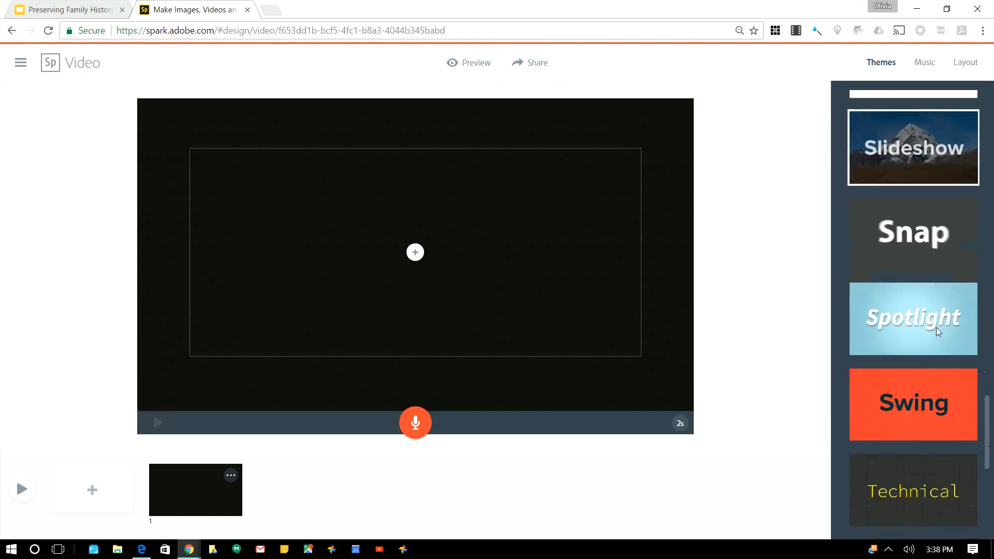
pyautogui.scroll(-2, 937, 333)
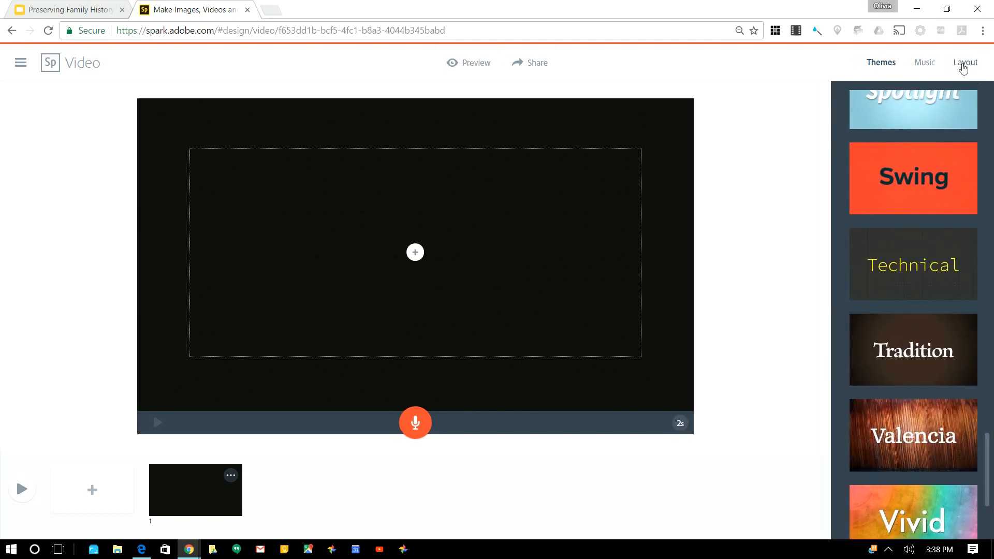
pyautogui.scroll(-3, 943, 311)
pyautogui.click(943, 311)
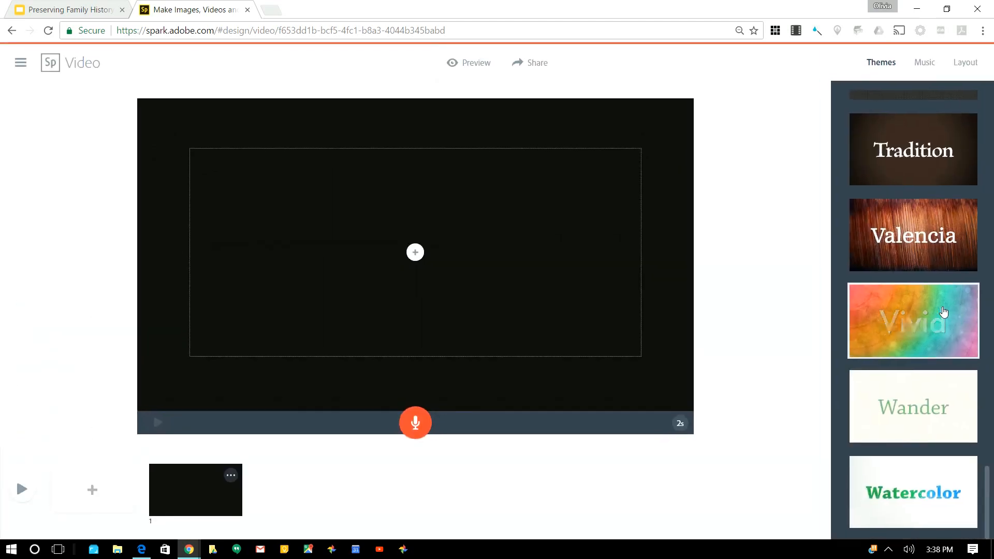
pyautogui.click(917, 410)
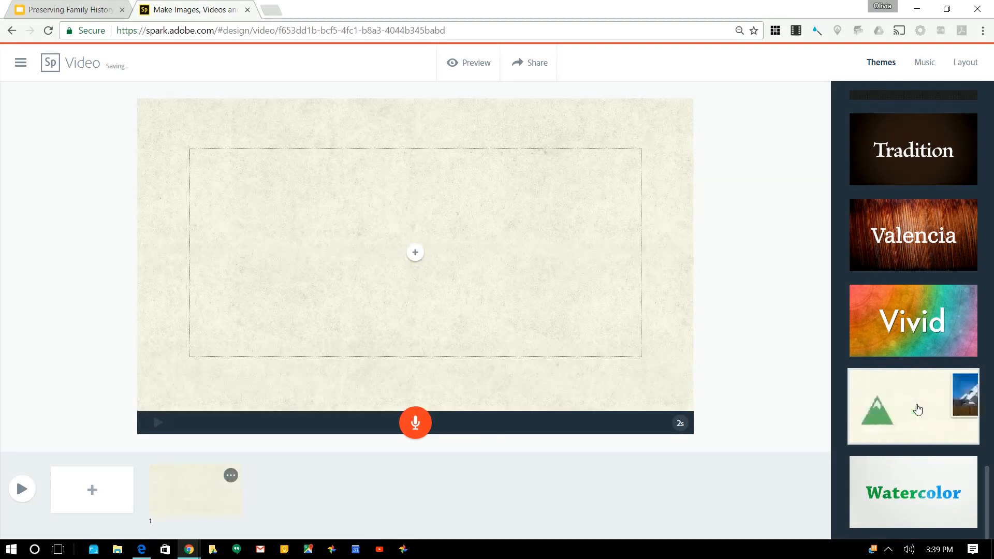
pyautogui.click(922, 62)
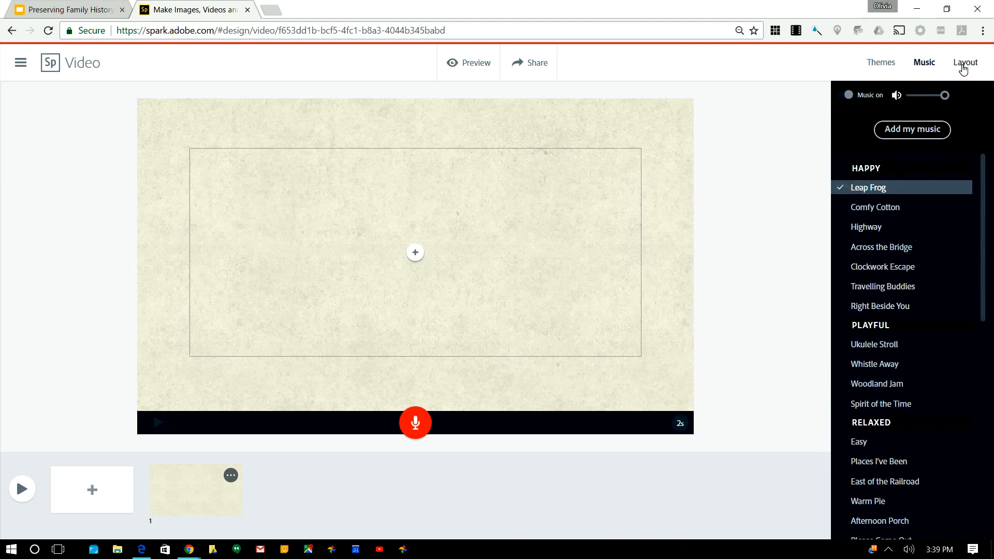
# Step: Switch from the Leap Frog music list to the Layout panel
pyautogui.click(962, 65)
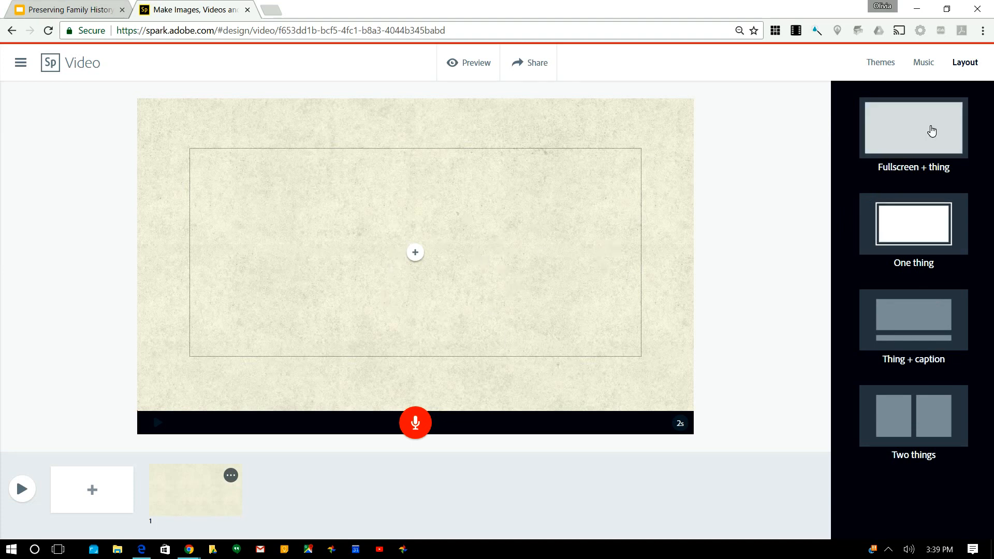
# Step: Try the Two things and Thing + caption layouts, settling on Fullscreen + thing
pyautogui.click(923, 124)
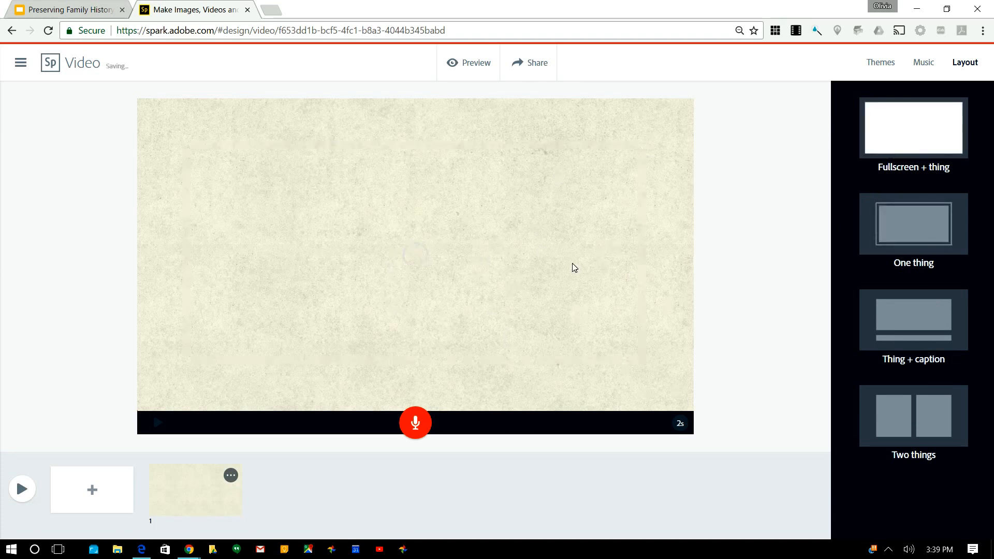
pyautogui.click(167, 267)
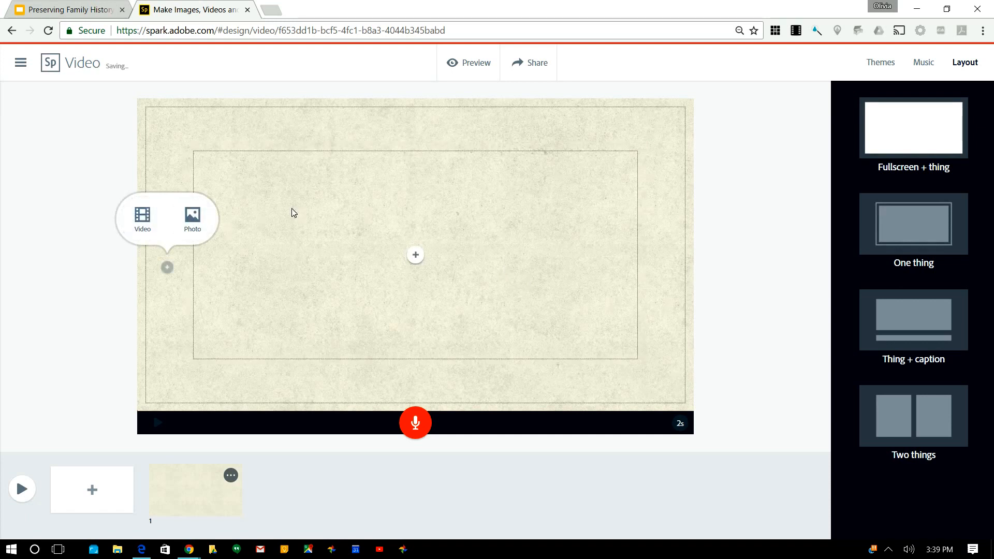
pyautogui.click(415, 255)
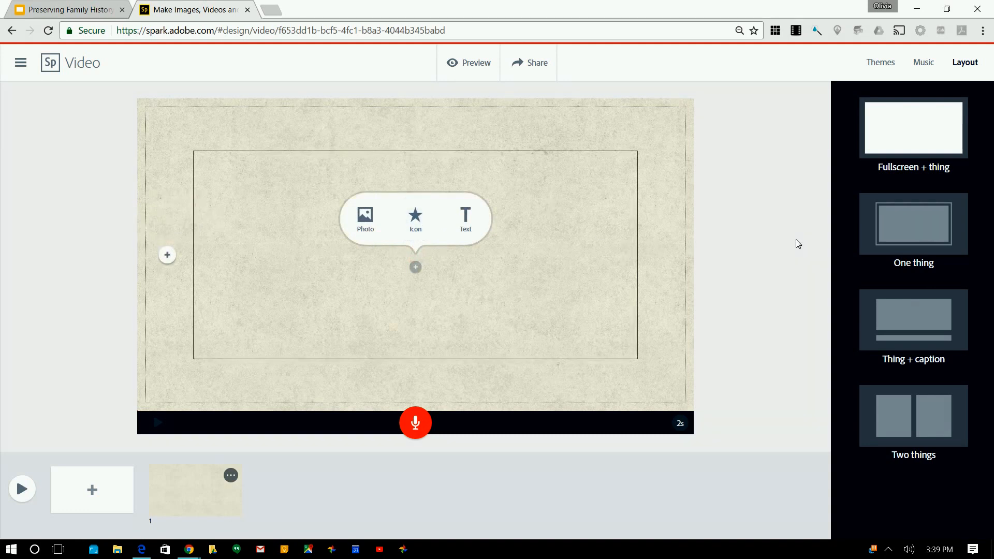
pyautogui.click(923, 422)
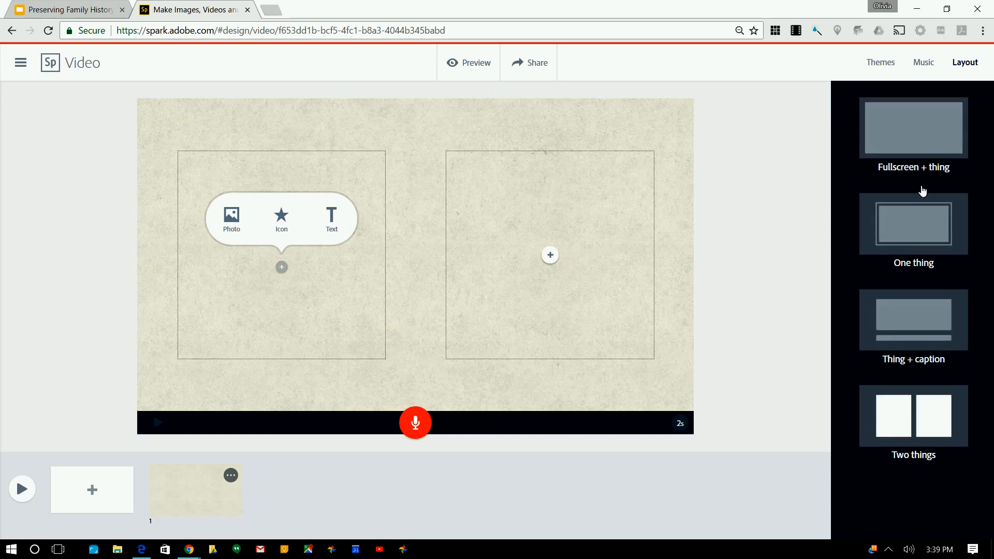
pyautogui.click(870, 138)
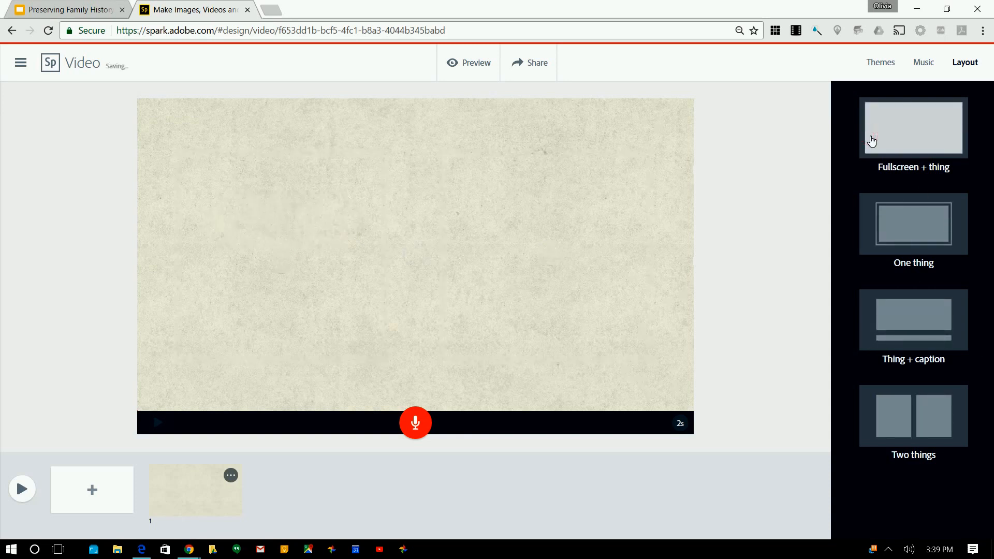
pyautogui.click(891, 296)
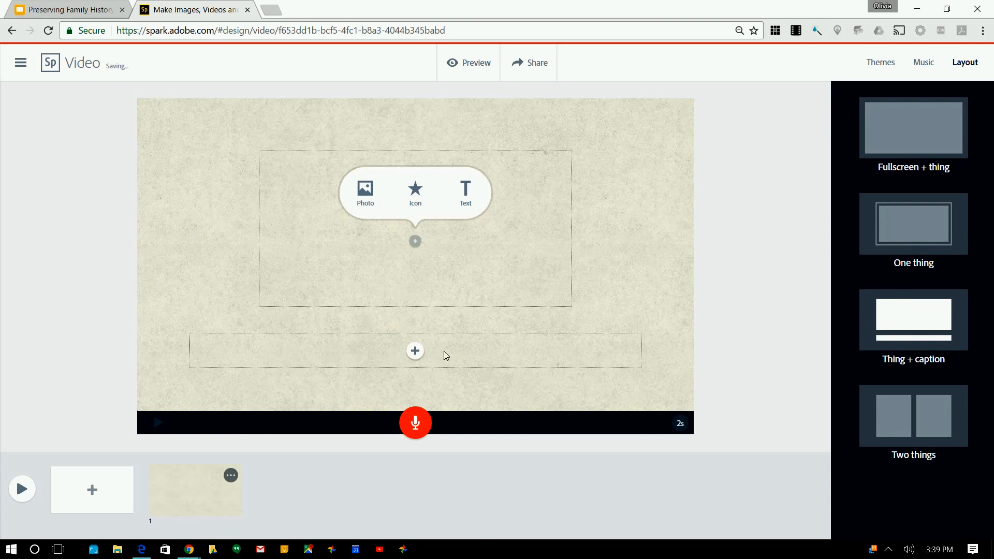
pyautogui.click(908, 134)
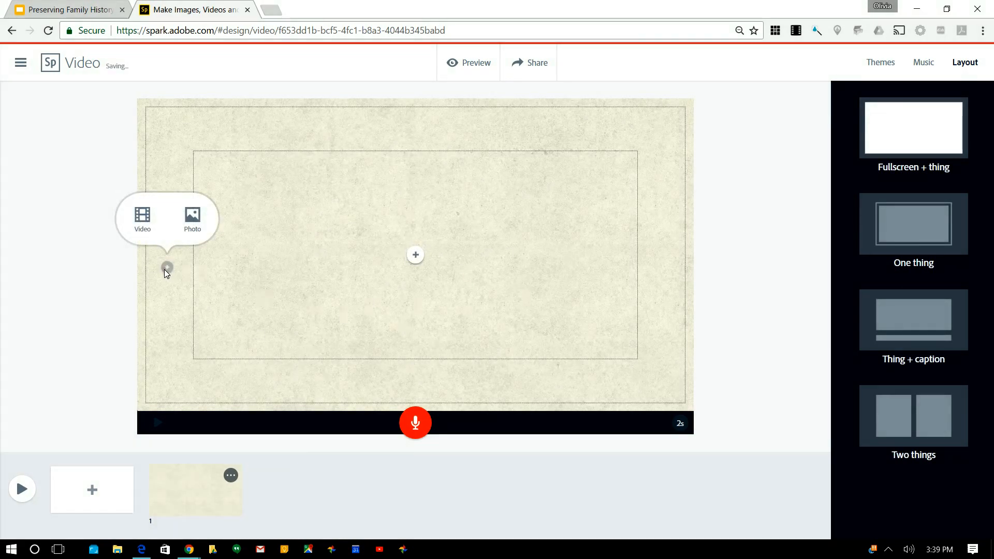
# Step: Set the 1921 album's family group portrait from Google Photos as slide 1's background
pyautogui.click(192, 218)
pyautogui.click(915, 320)
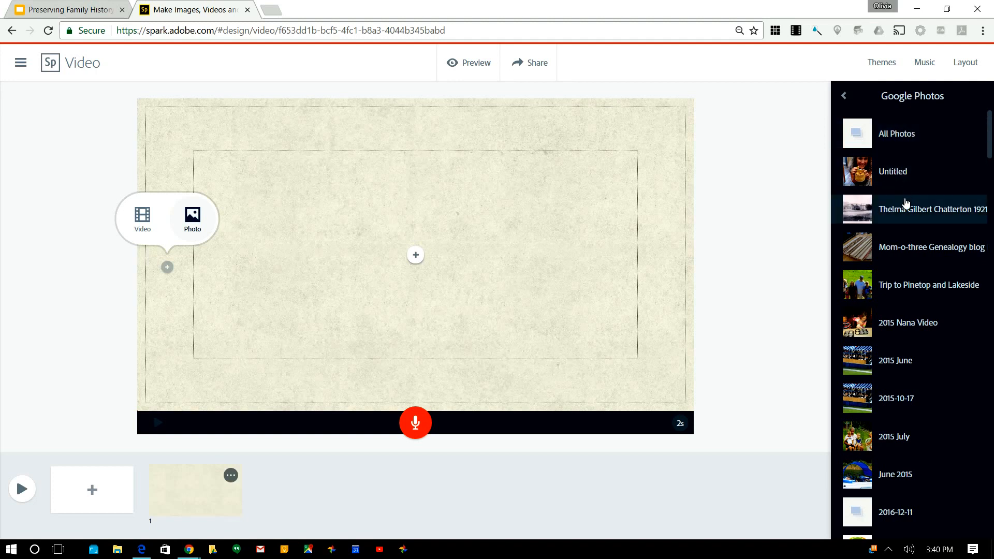
pyautogui.click(903, 214)
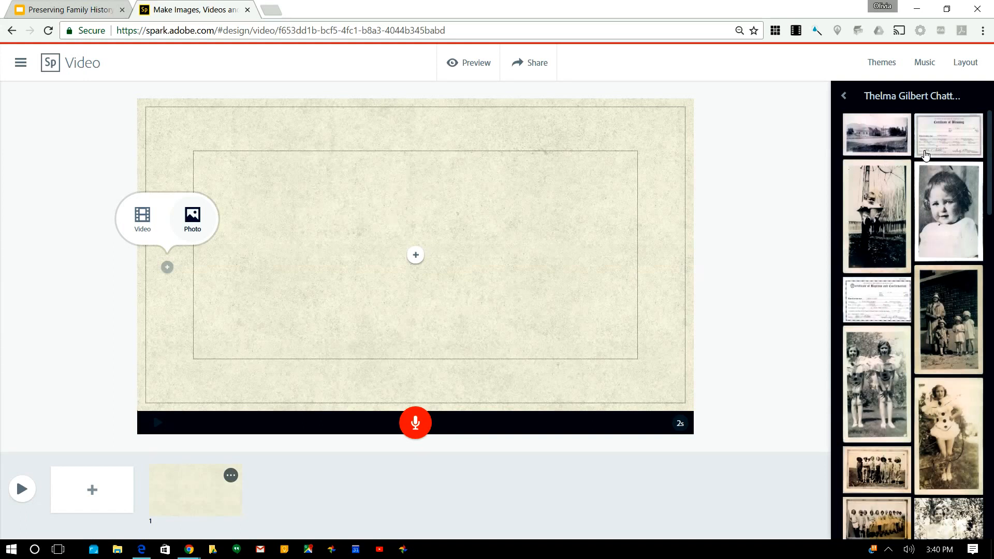
pyautogui.scroll(-1, 932, 321)
pyautogui.scroll(1, 932, 321)
pyautogui.click(937, 201)
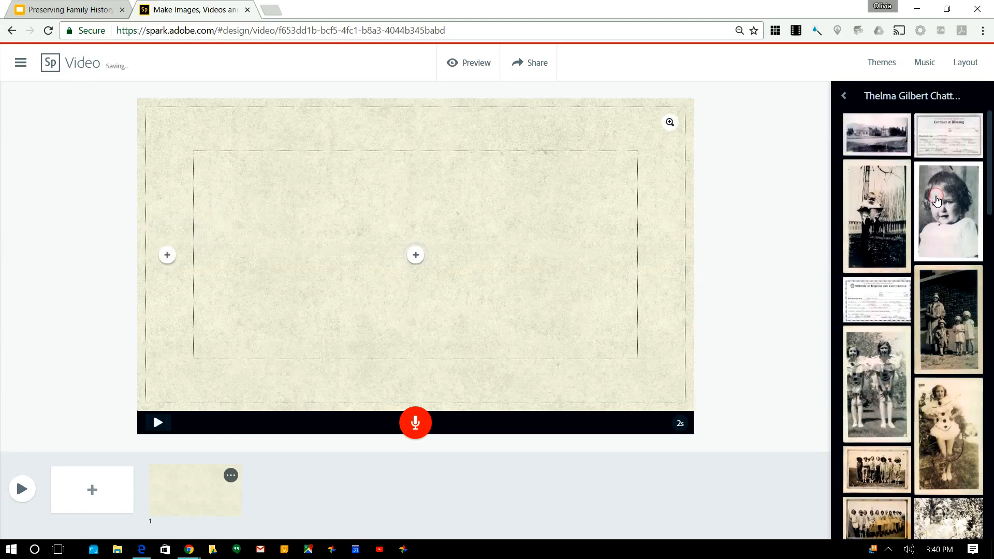
pyautogui.scroll(-10, 936, 320)
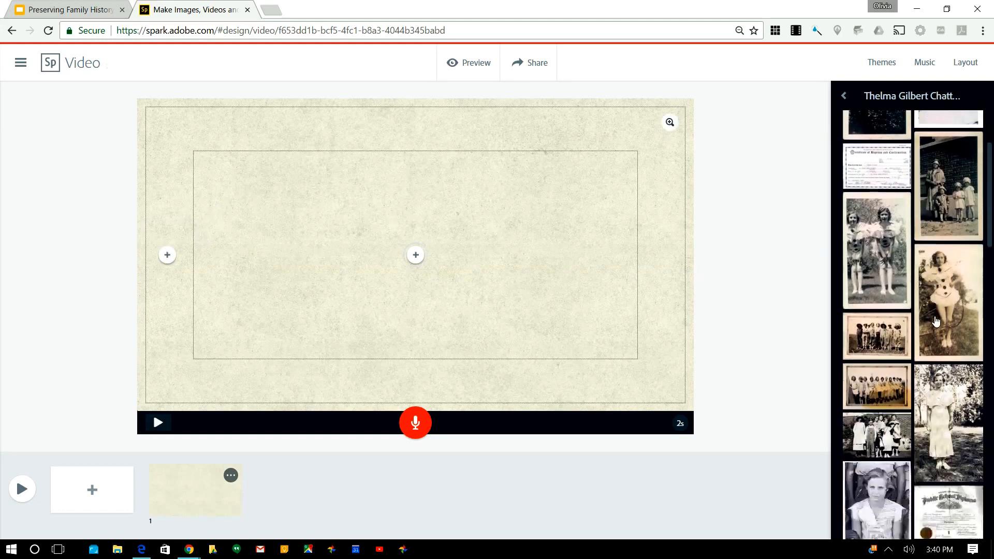
pyautogui.scroll(-2, 936, 322)
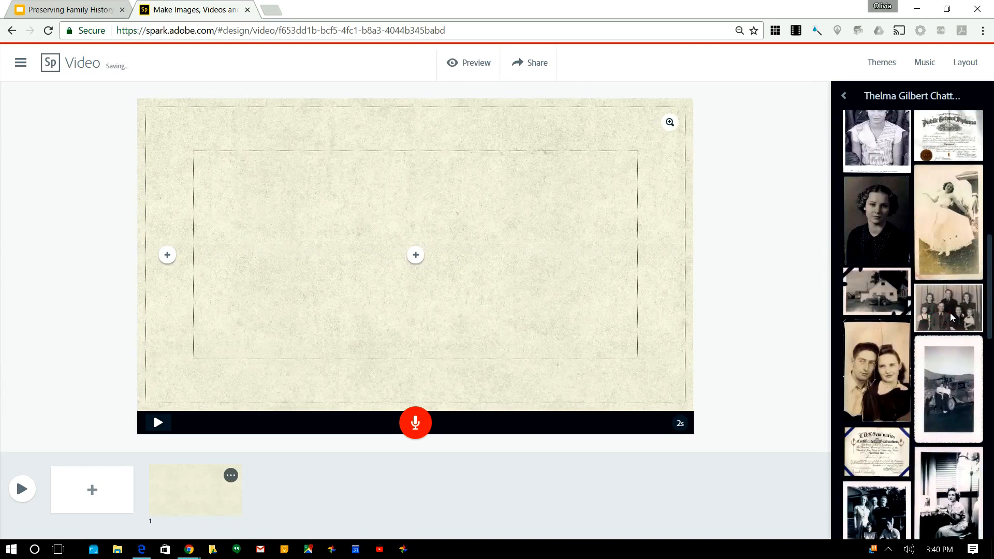
pyautogui.click(949, 313)
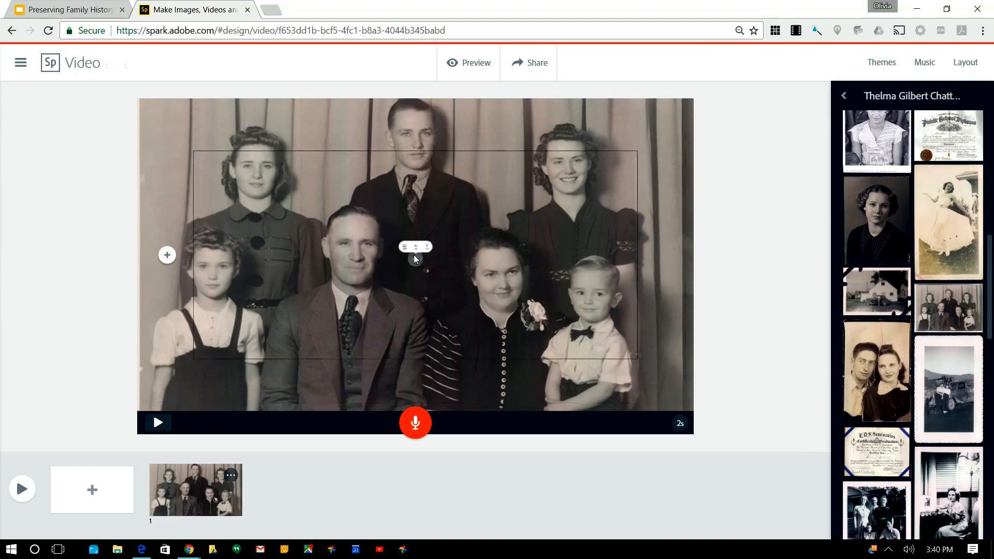
# Step: Add the text title 'Gilbert Family' to slide 1's centre frame and append a blank slide
pyautogui.click(415, 254)
pyautogui.click(464, 218)
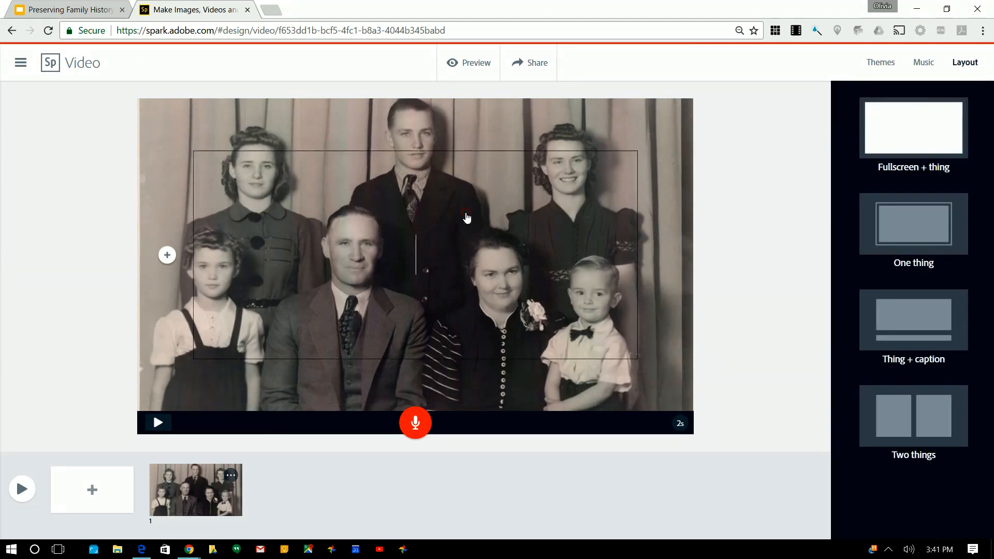
pyautogui.write('Gilb')
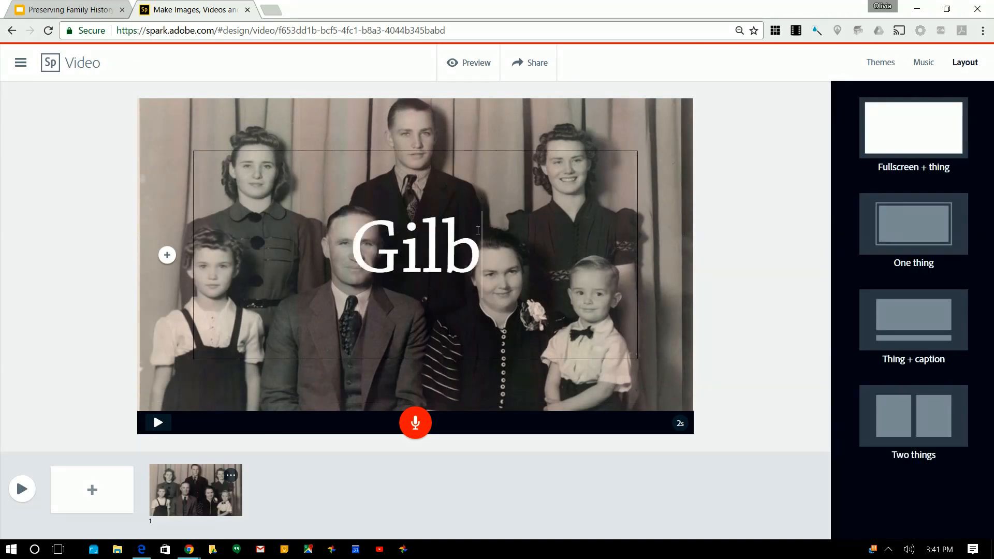
pyautogui.write('ert Family')
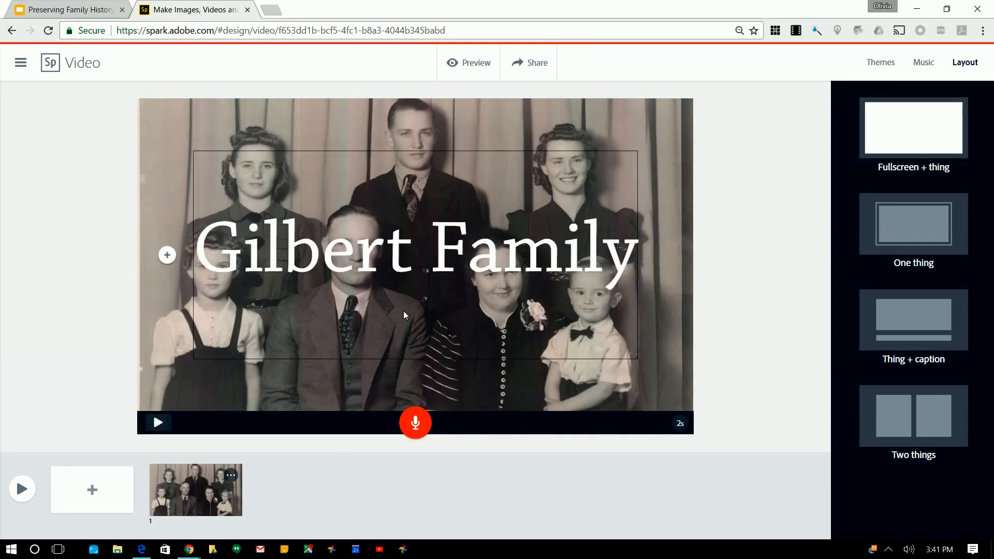
pyautogui.click(93, 490)
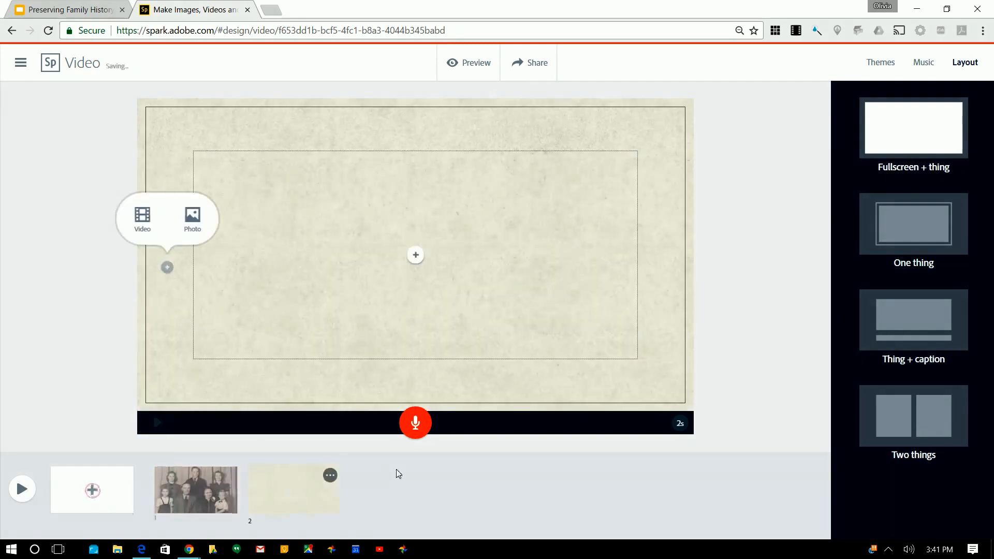
# Step: Apply the Fullscreen + thing layout to slide 2 and choose Photo for its background
pyautogui.click(892, 128)
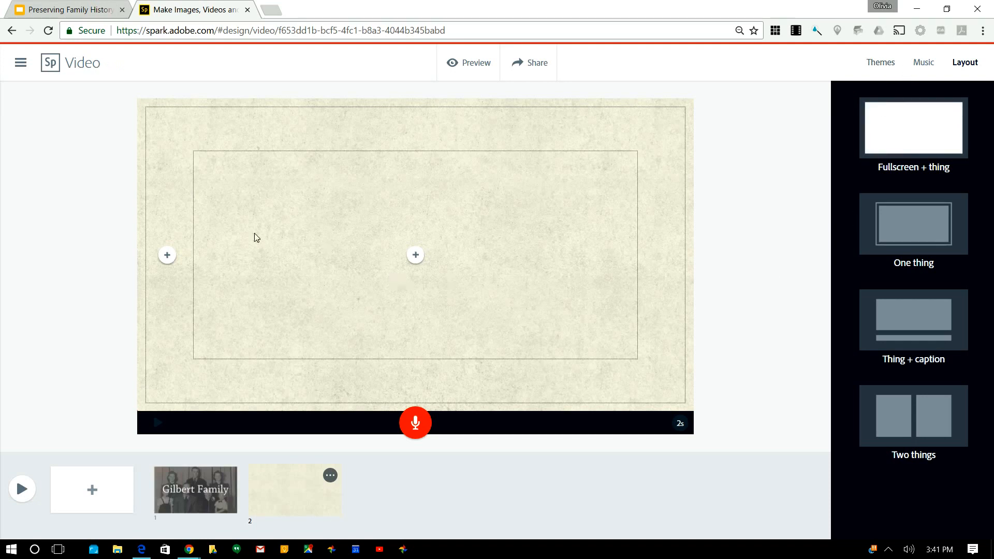
pyautogui.click(167, 256)
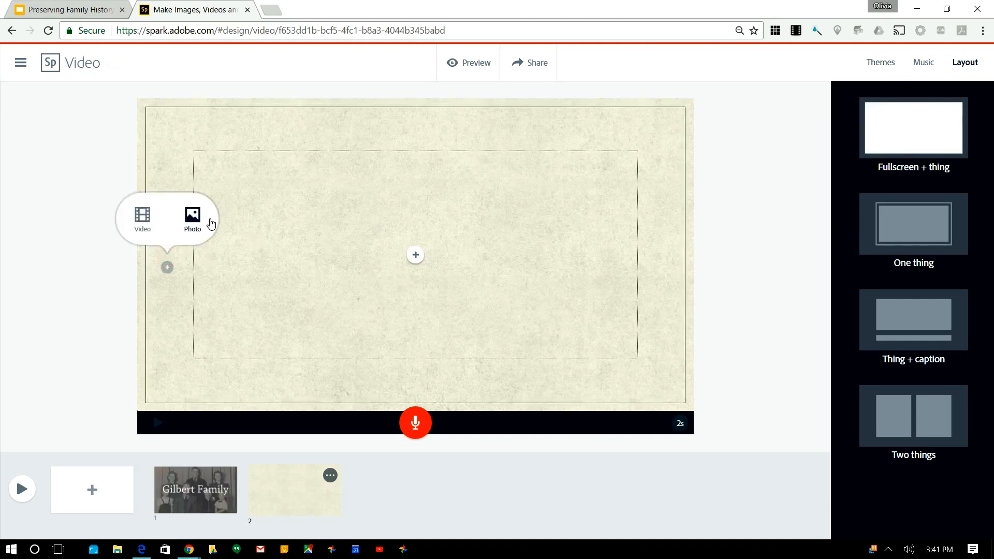
pyautogui.click(193, 224)
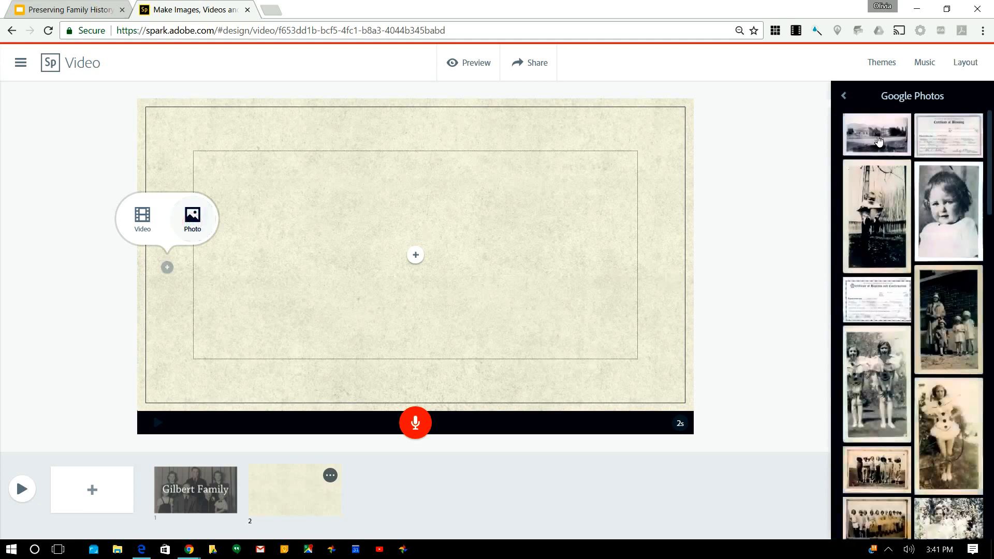